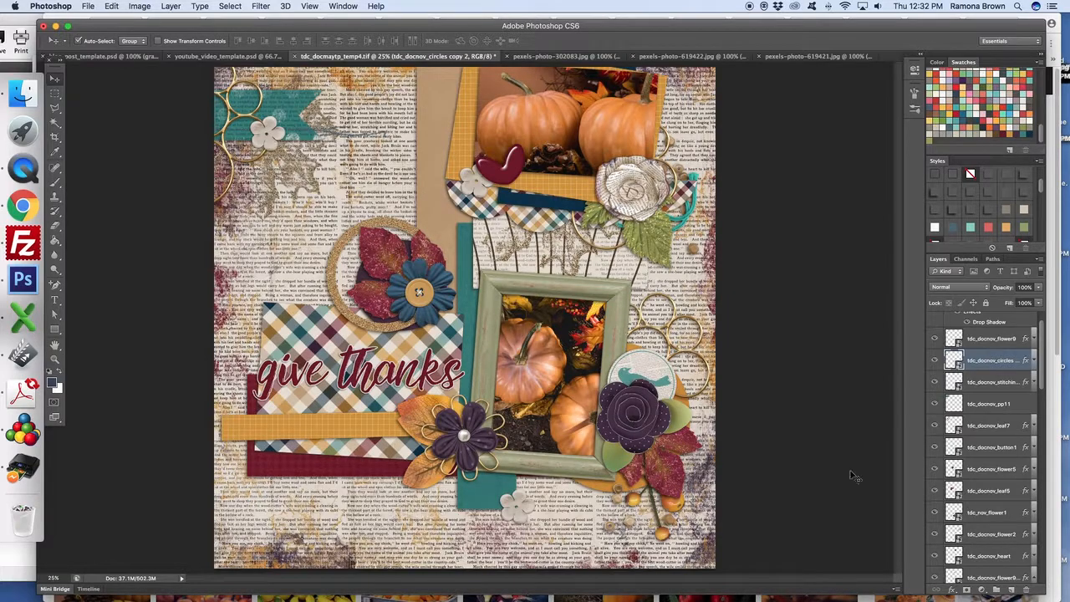
Merge all visible layers of the scrapbook layout into the background paper layer.
{"action": "left_click_drag", "start_coordinate": [1043, 347], "coordinate": [1057, 557]}
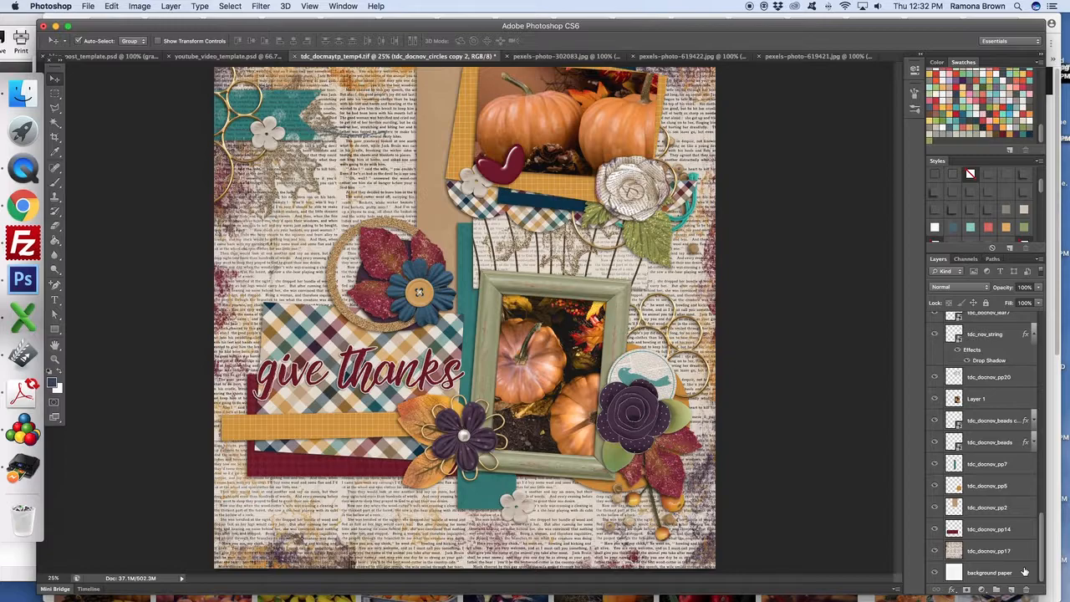
{"action": "right_click", "coordinate": [1025, 572]}
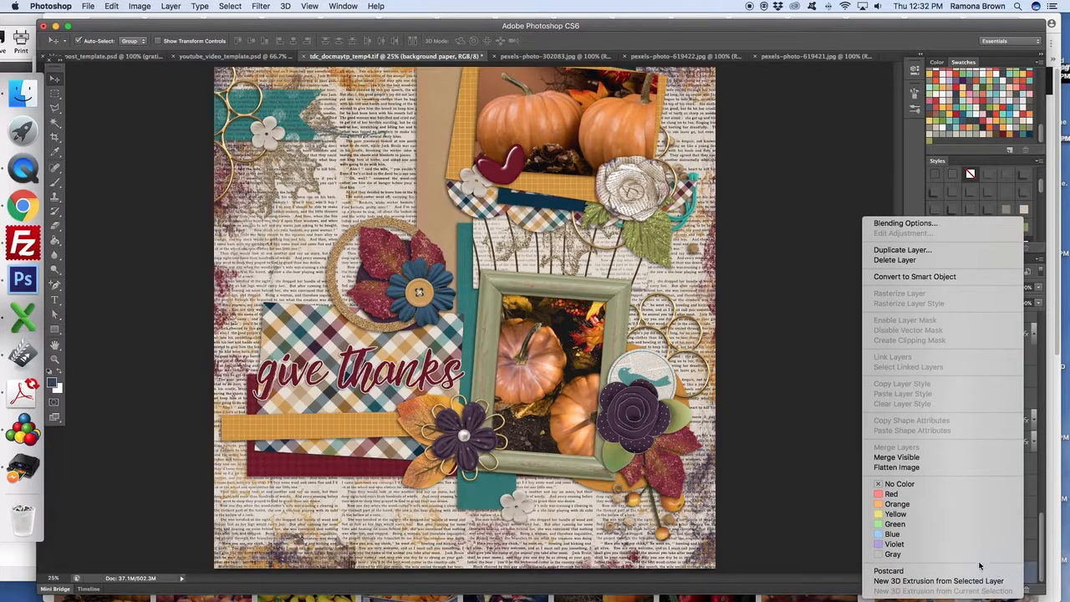
{"action": "left_click", "coordinate": [927, 458]}
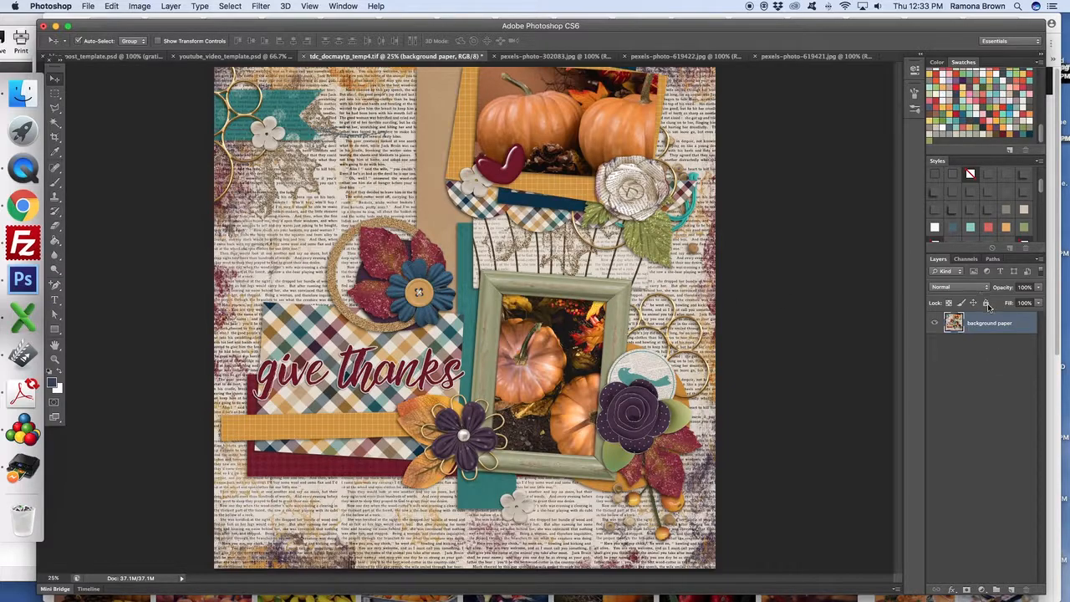
Duplicate the merged background paper layer and set the copy to Soft Light blending at 30% opacity.
{"action": "left_click_drag", "start_coordinate": [1021, 326], "coordinate": [1012, 589]}
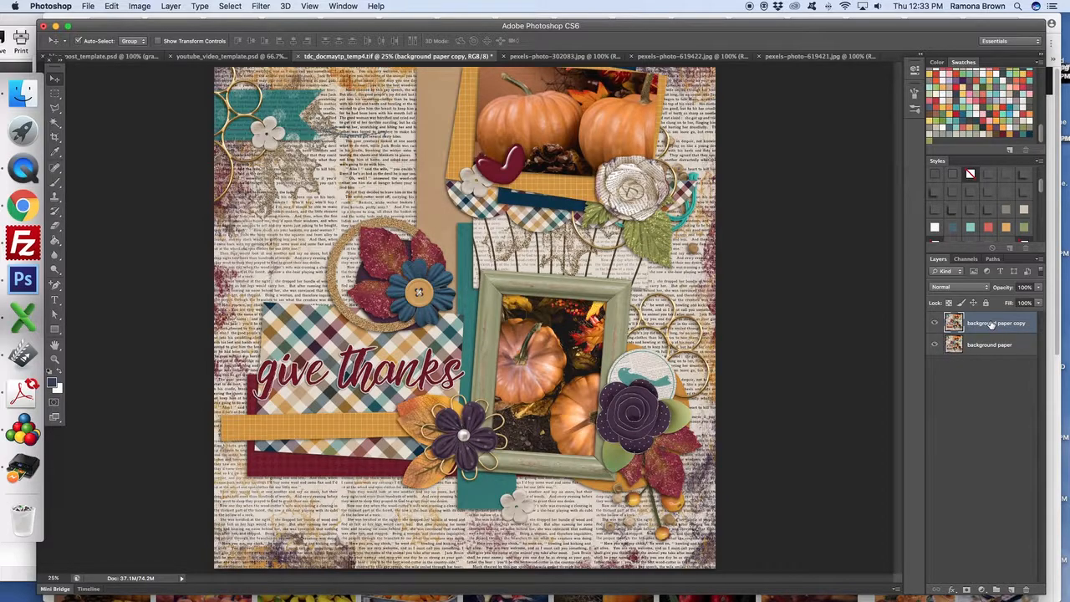
{"action": "left_click", "coordinate": [958, 286]}
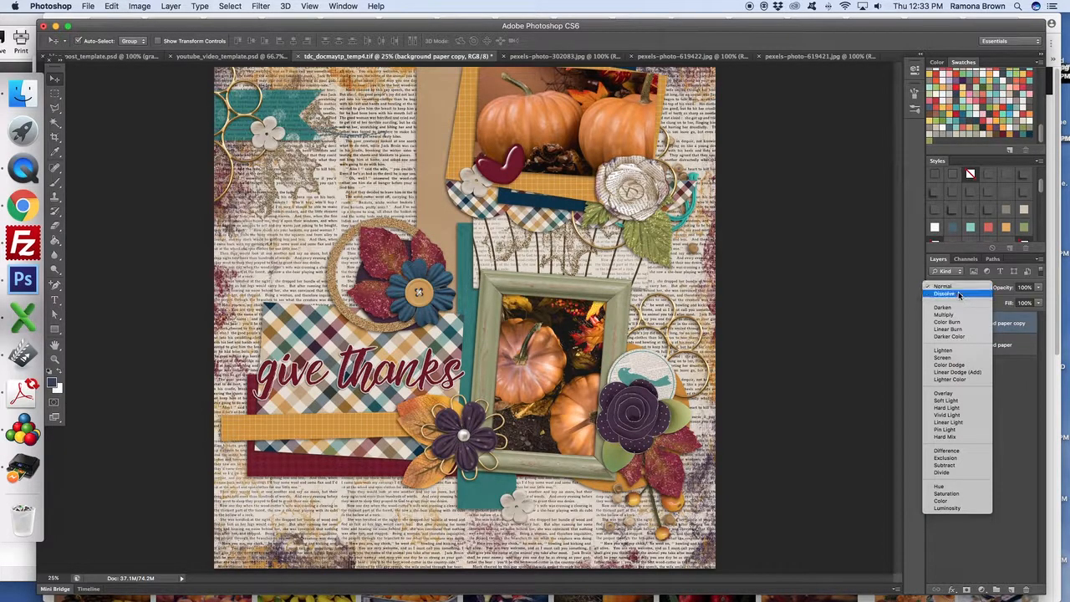
{"action": "left_click", "coordinate": [963, 400]}
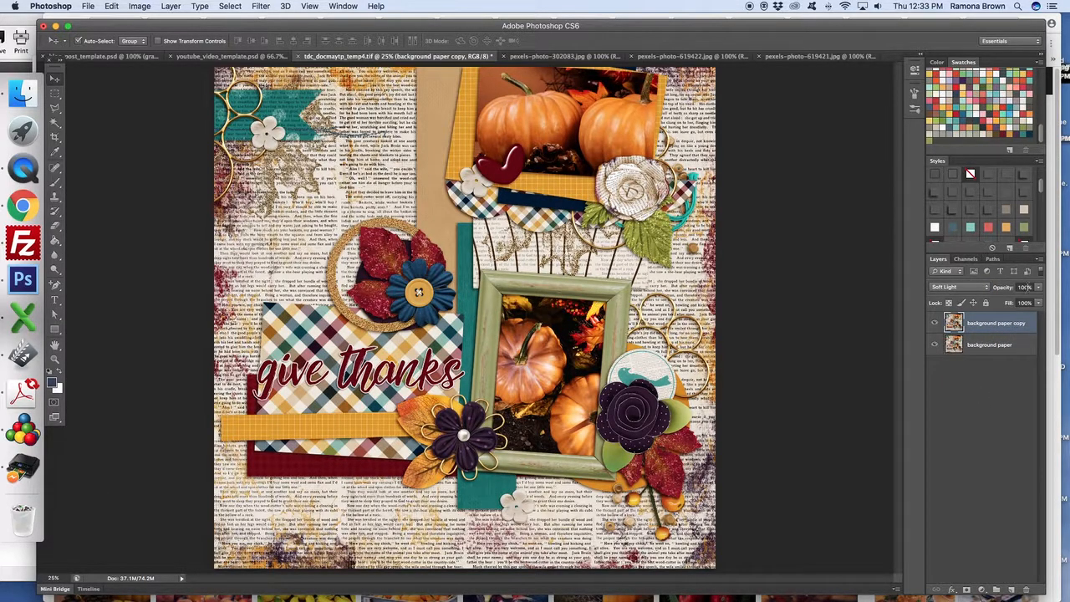
{"action": "left_click", "coordinate": [1038, 286]}
{"action": "left_click_drag", "start_coordinate": [1019, 301], "coordinate": [1002, 301]}
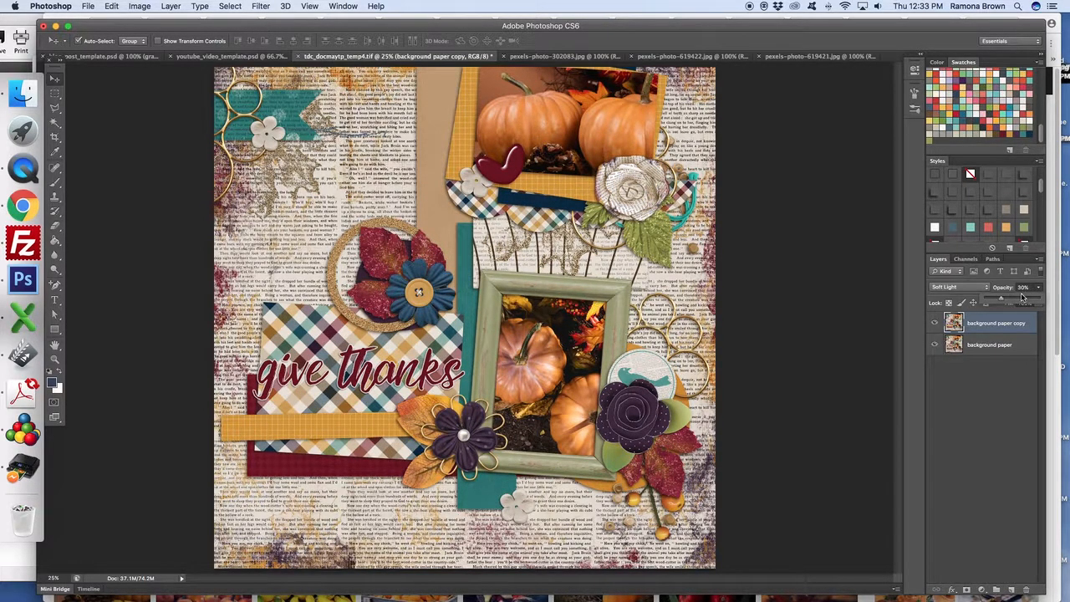
Compare the layout with and without the Soft Light copy, and merge the visible layers.
{"action": "left_click", "coordinate": [933, 323]}
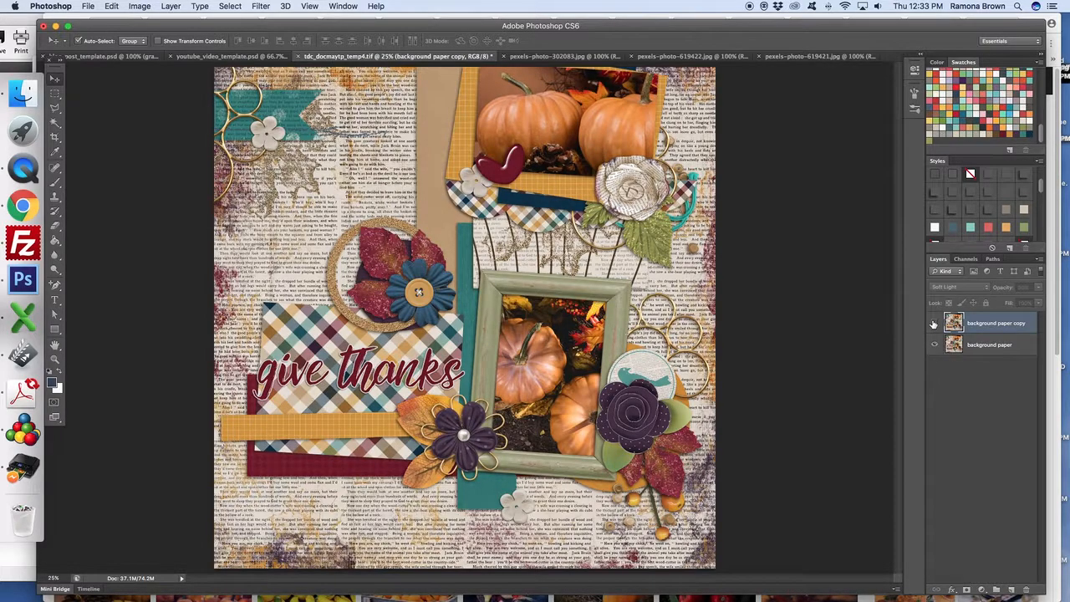
{"action": "left_click", "coordinate": [934, 323]}
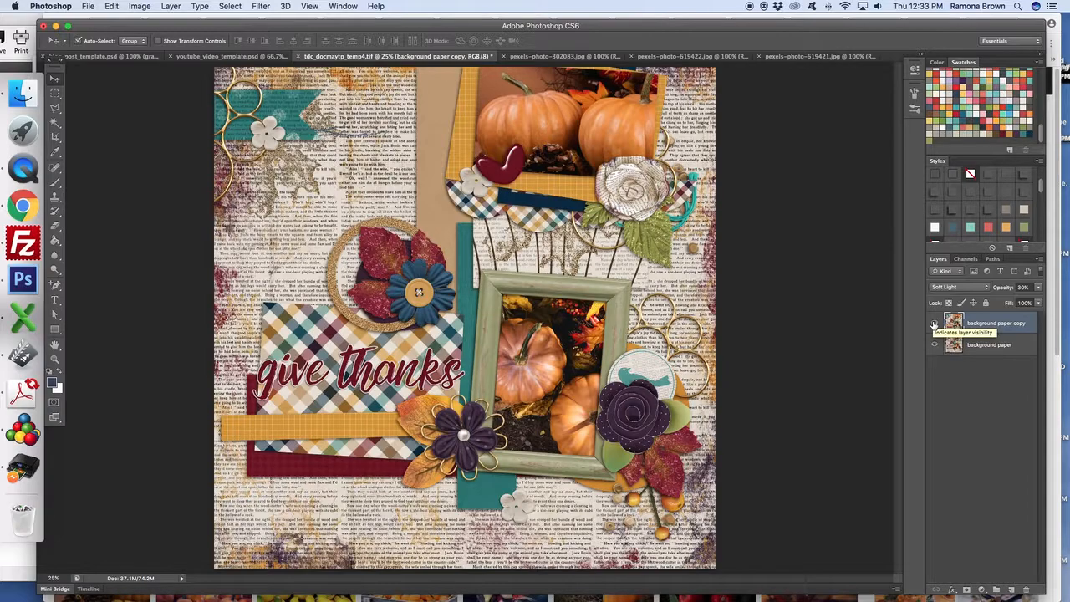
{"action": "right_click", "coordinate": [1014, 338]}
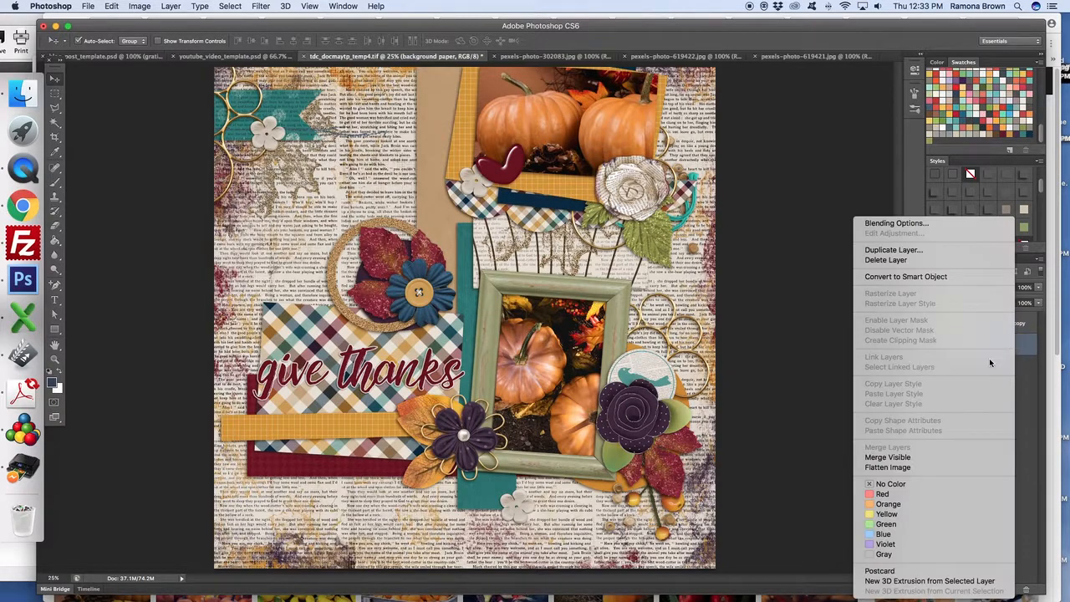
{"action": "left_click", "coordinate": [887, 458]}
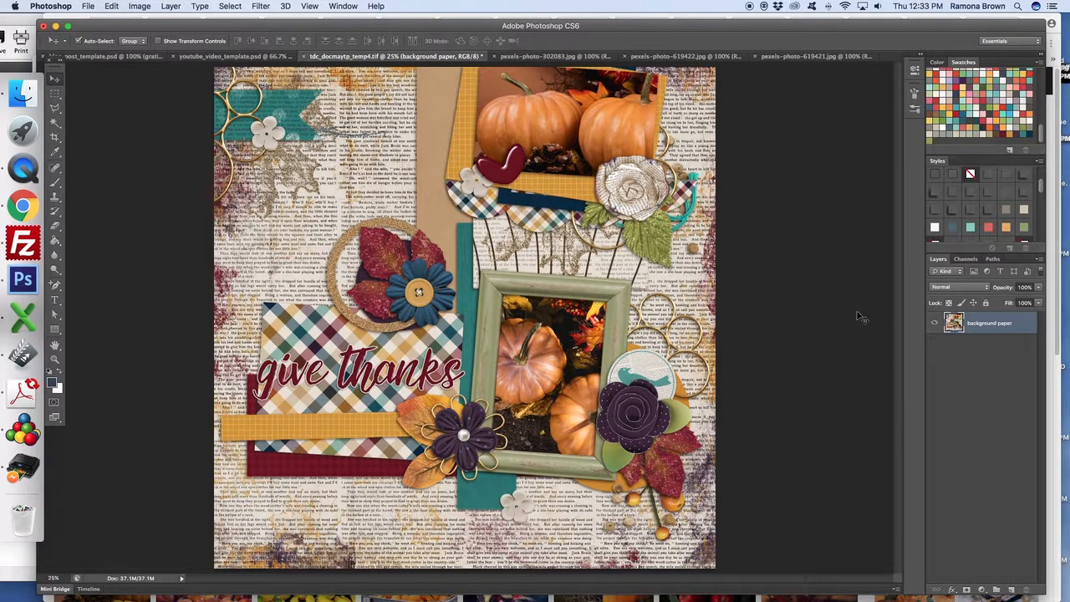
Try to save the merged layout as a JPEG copy named tdc_docmaytp_temp4.jpg.
{"action": "left_click", "coordinate": [88, 6]}
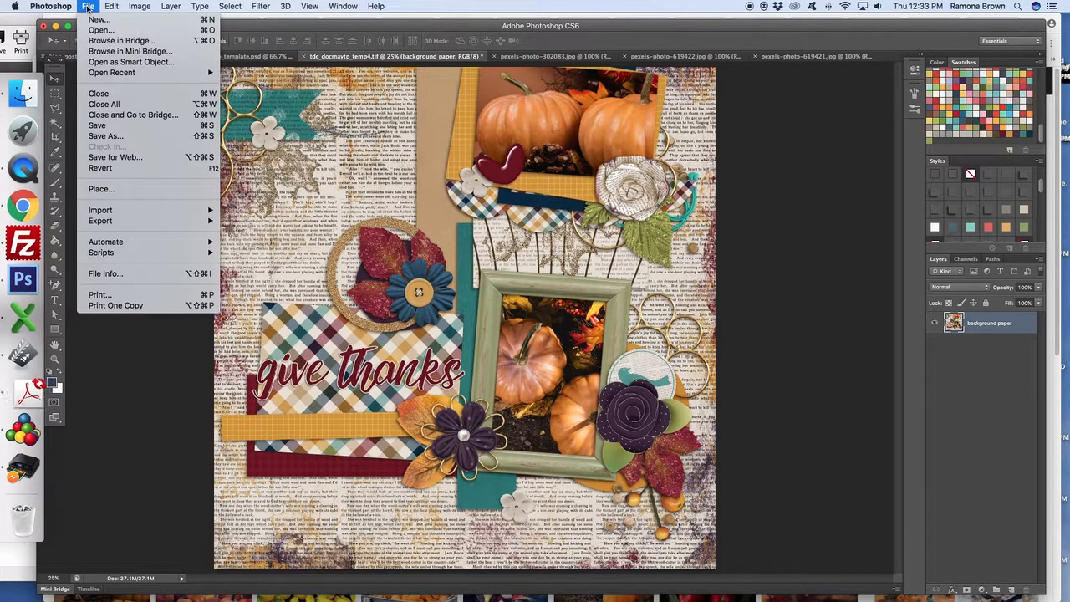
{"action": "left_click", "coordinate": [125, 136]}
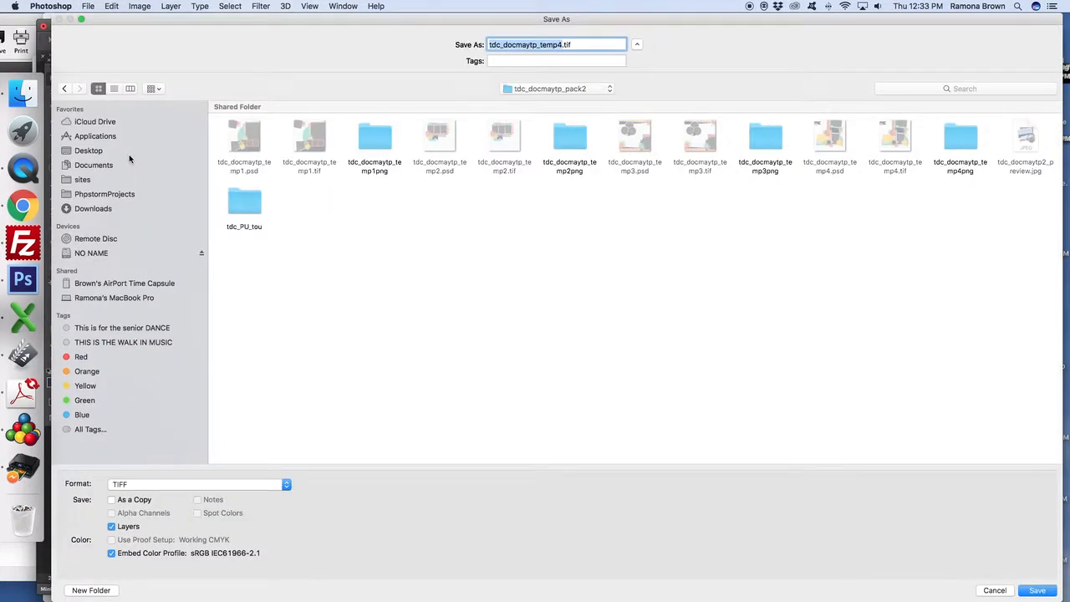
{"action": "left_click", "coordinate": [135, 485]}
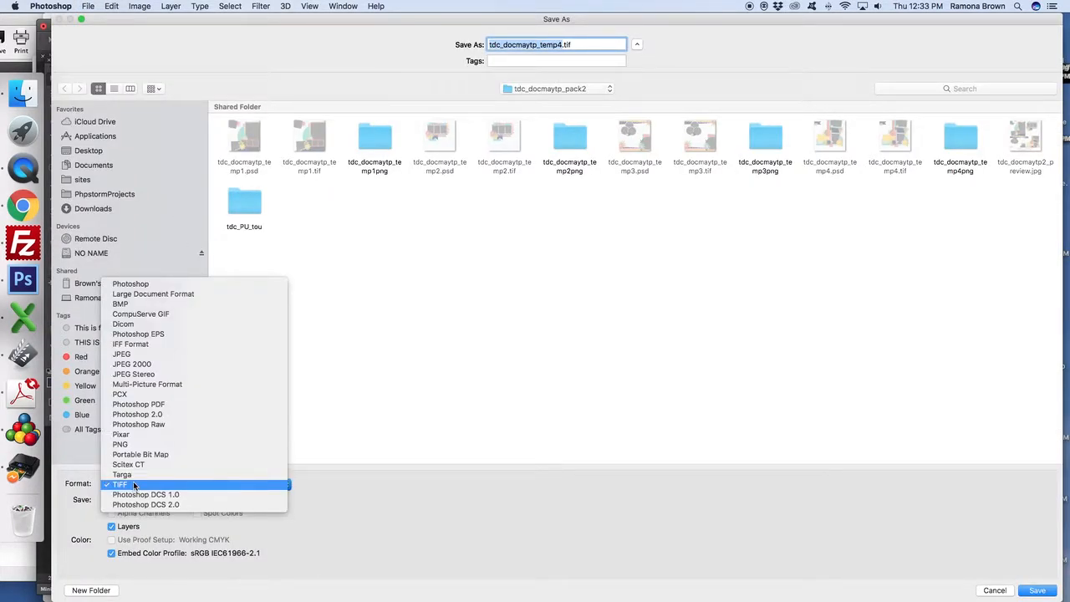
{"action": "left_click", "coordinate": [127, 354]}
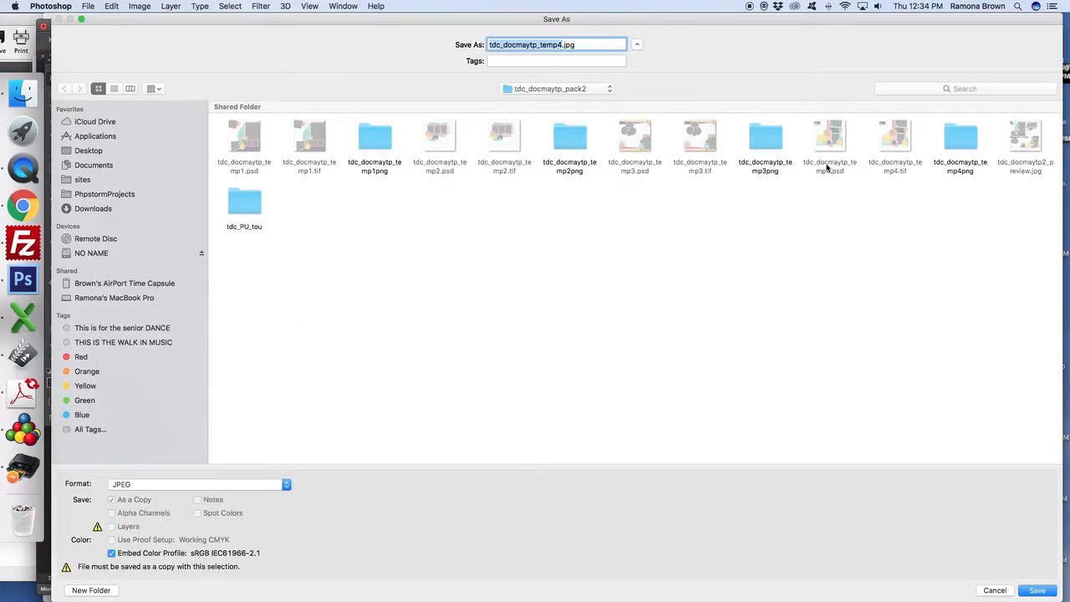
{"action": "left_click", "coordinate": [993, 590]}
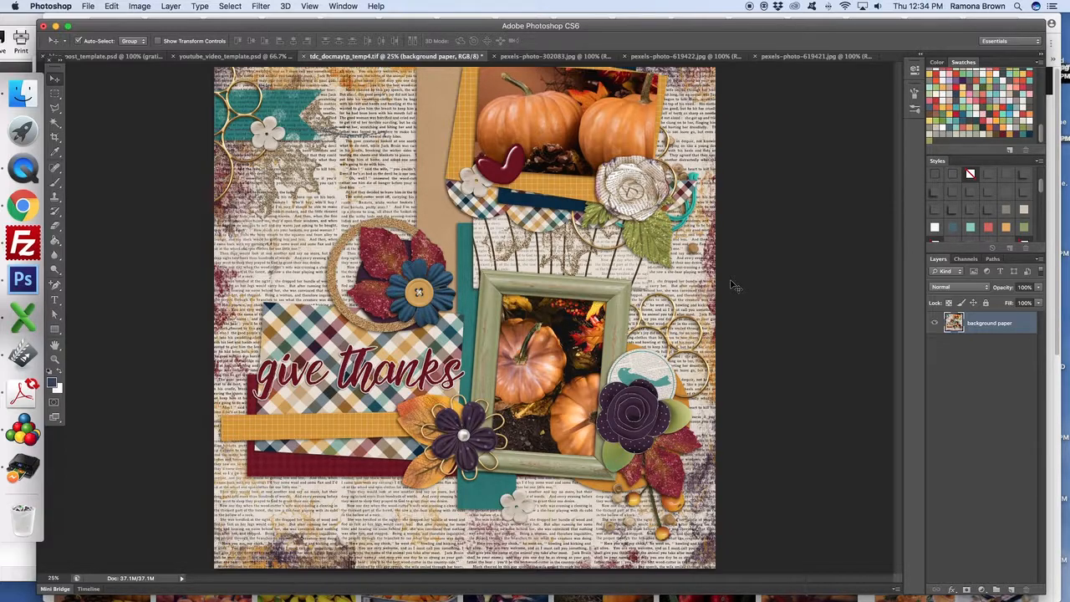
Check the layout's pixel dimensions, document size and resolution in the Image Size settings.
{"action": "left_click", "coordinate": [140, 6]}
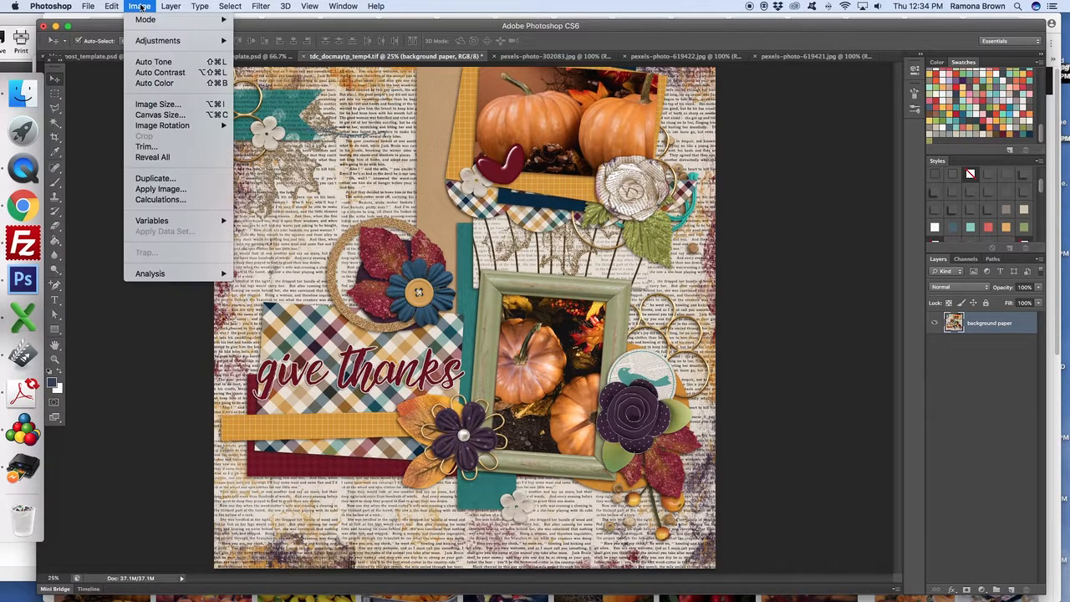
{"action": "left_click", "coordinate": [157, 103]}
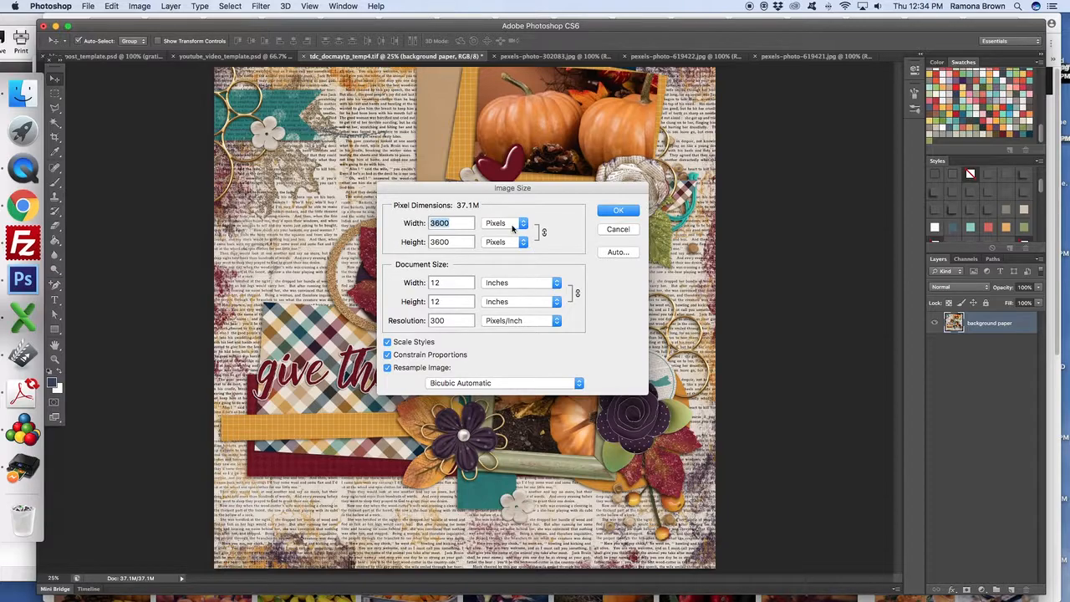
{"action": "left_click", "coordinate": [617, 212]}
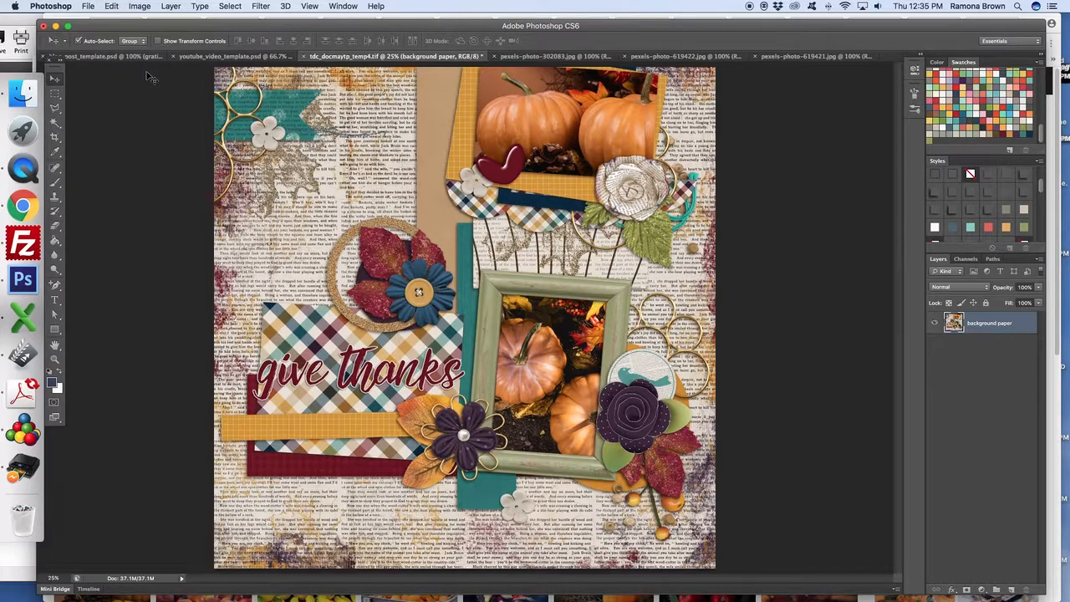
Resize the layout for the web to 72 pixels/inch and 800 pixels wide with constrained proportions.
{"action": "left_click", "coordinate": [139, 6]}
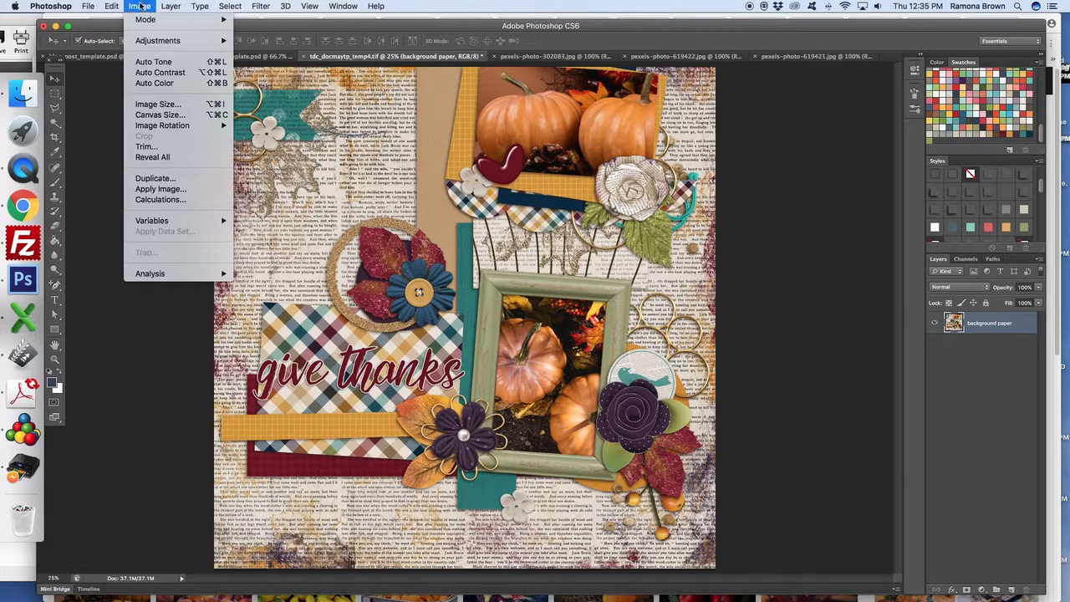
{"action": "left_click", "coordinate": [160, 105]}
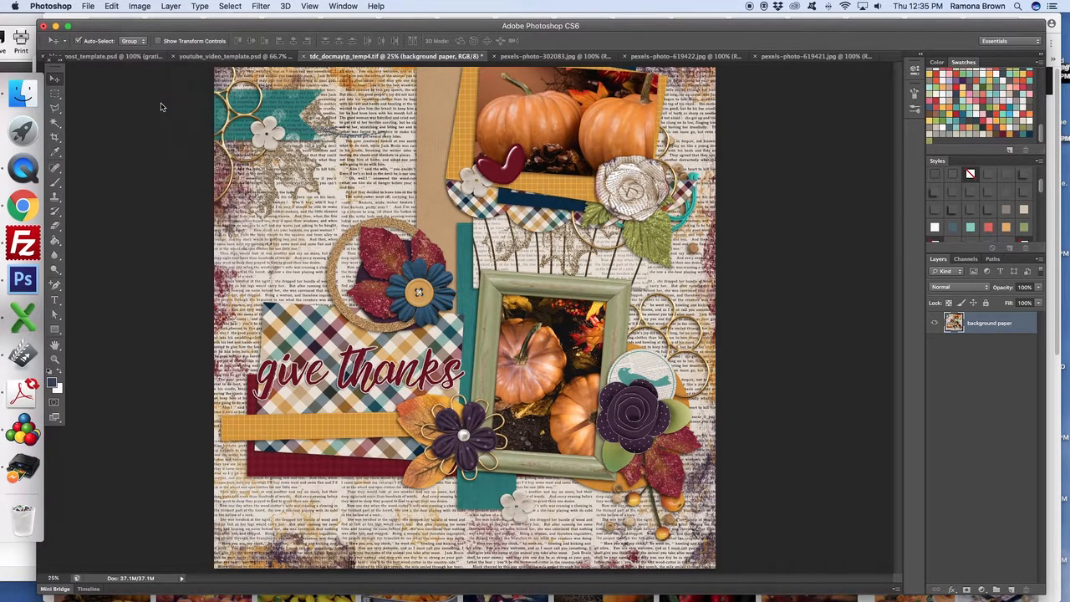
{"action": "double_click", "coordinate": [447, 320]}
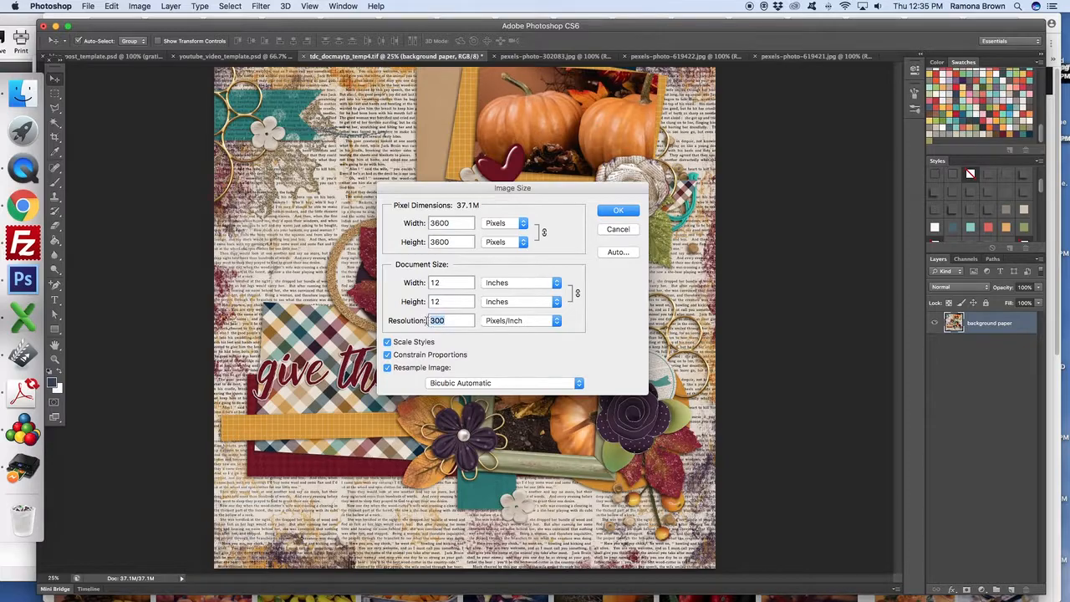
{"action": "type", "text": "72"}
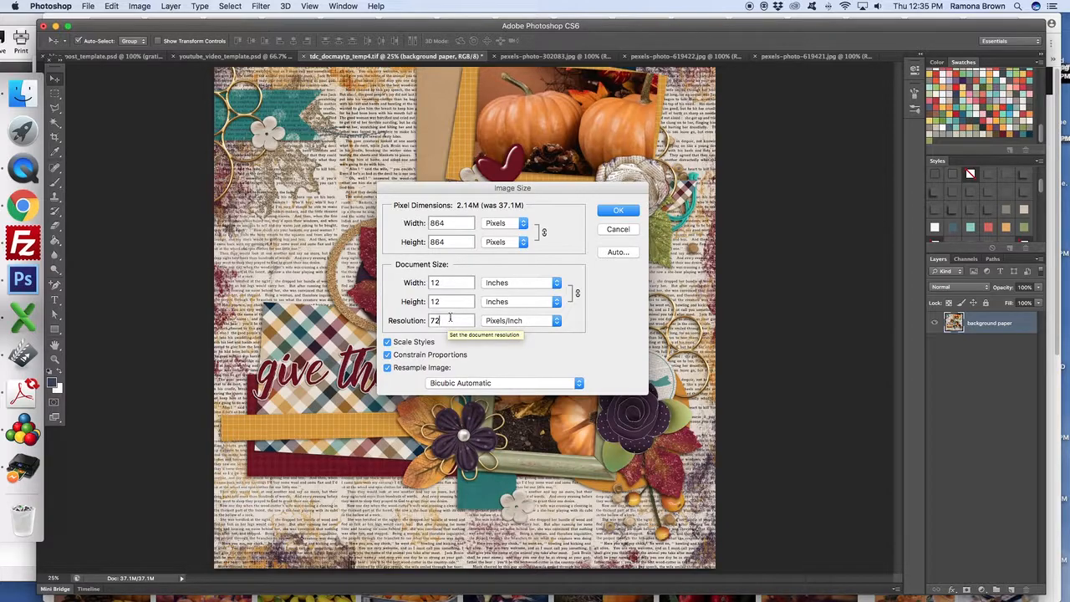
{"action": "left_click_drag", "start_coordinate": [445, 224], "coordinate": [418, 224]}
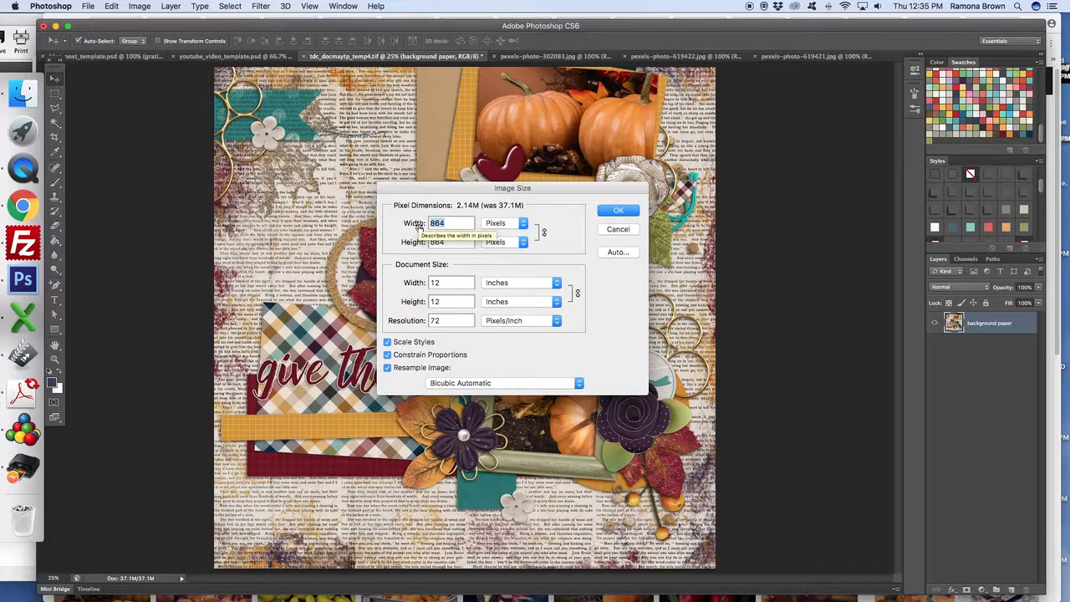
{"action": "type", "text": "800"}
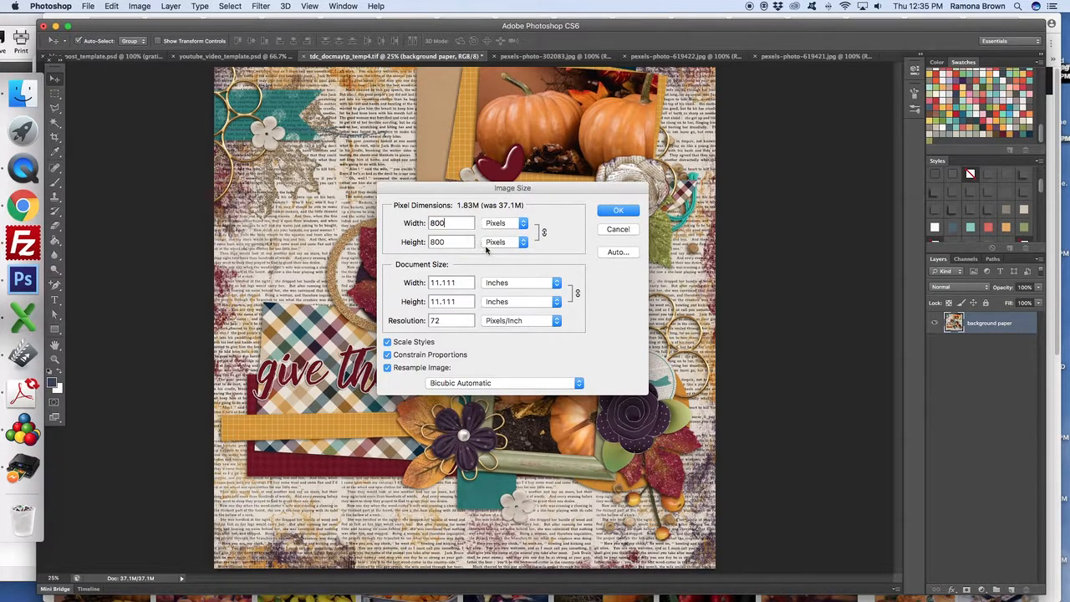
{"action": "left_click", "coordinate": [616, 213]}
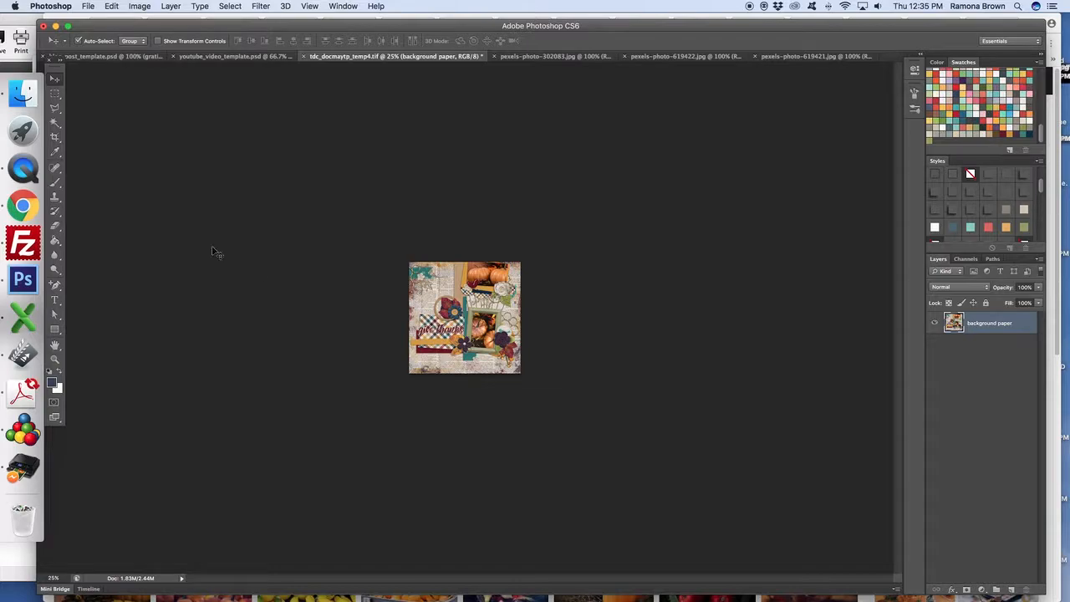
Open Save for Web for the resized layout and compare the original and optimized JPEG previews.
{"action": "left_click", "coordinate": [88, 6]}
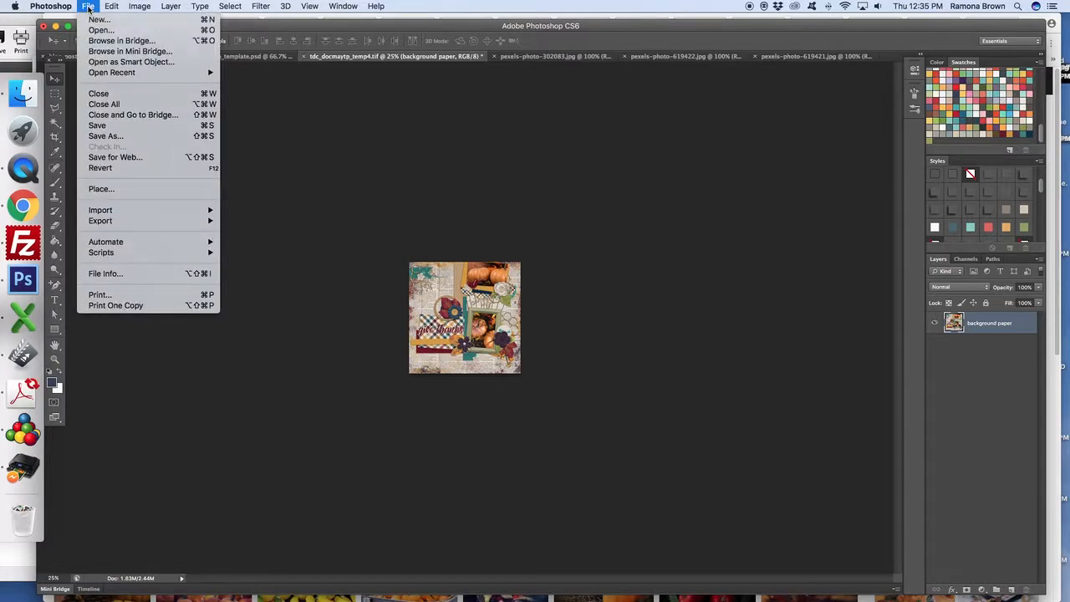
{"action": "left_click", "coordinate": [142, 158]}
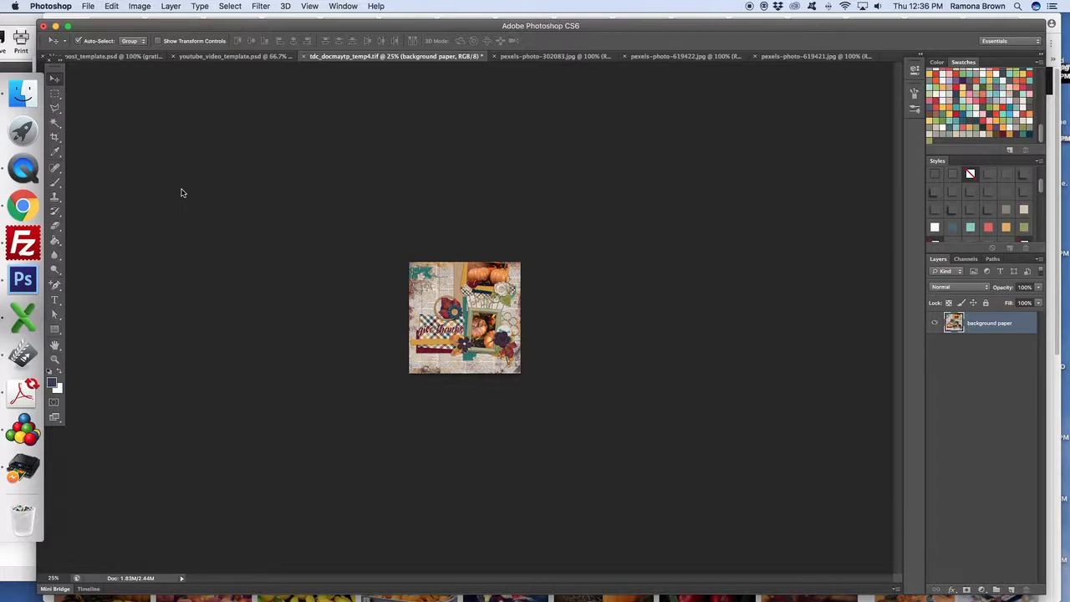
{"action": "key", "text": "super+alt+shift+s"}
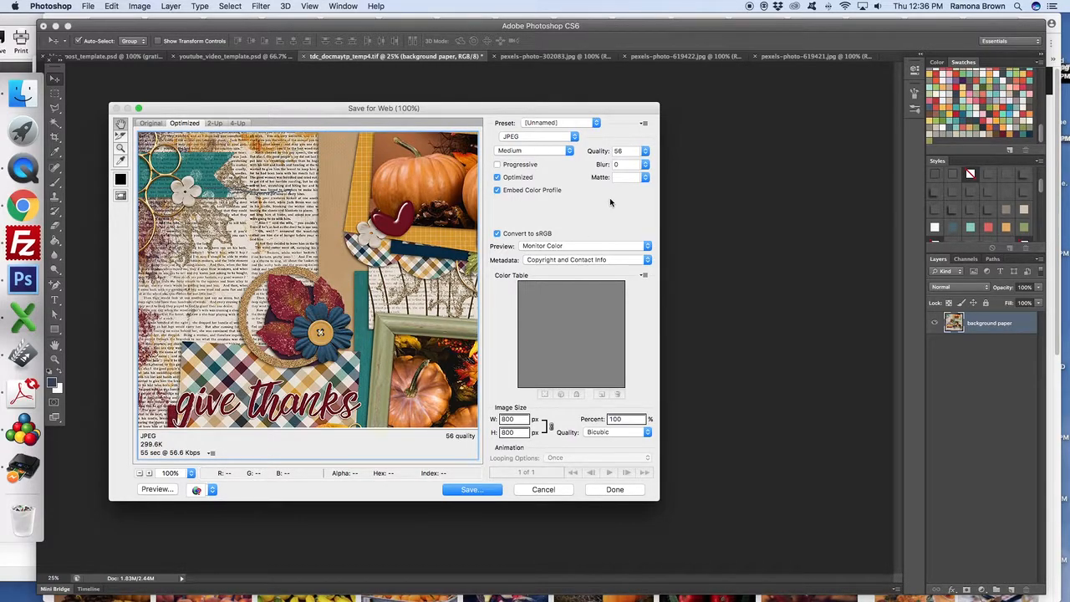
{"action": "scroll", "coordinate": [408, 377], "scroll_direction": "down", "scroll_amount": 1}
{"action": "scroll", "coordinate": [325, 287], "scroll_direction": "down", "scroll_amount": 5}
{"action": "scroll", "coordinate": [325, 287], "scroll_direction": "up", "scroll_amount": 5}
{"action": "left_click", "coordinate": [151, 123]}
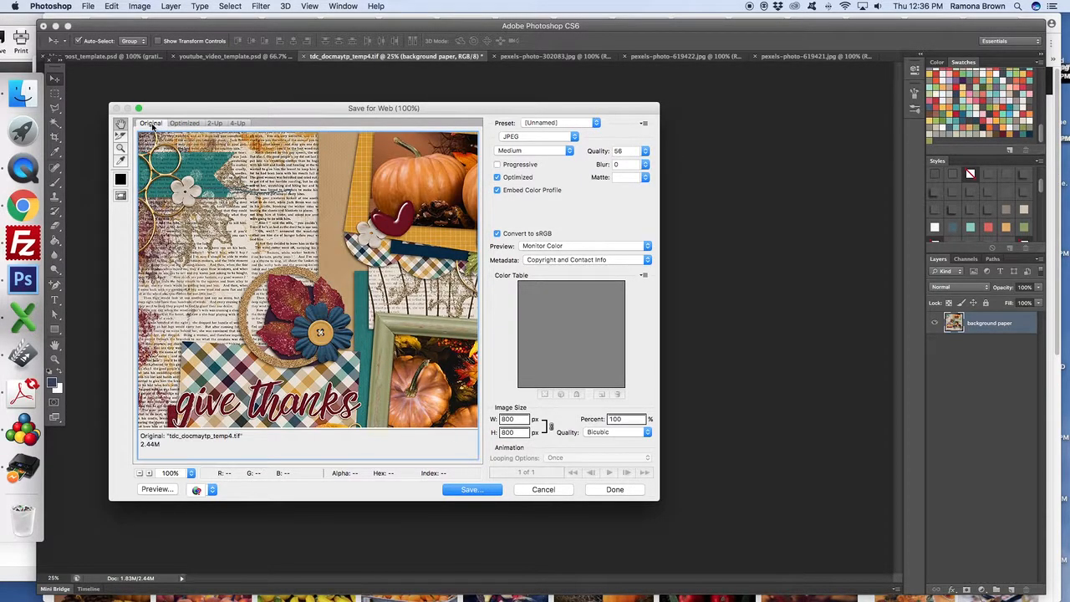
{"action": "left_click", "coordinate": [184, 123]}
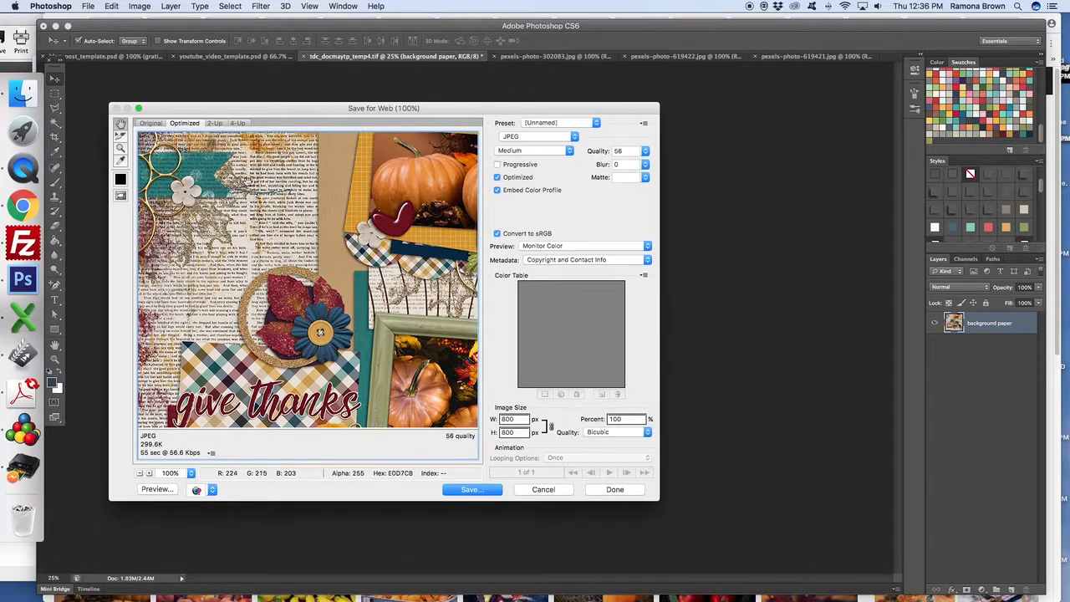
{"action": "scroll", "coordinate": [248, 182], "scroll_direction": "down", "scroll_amount": 5}
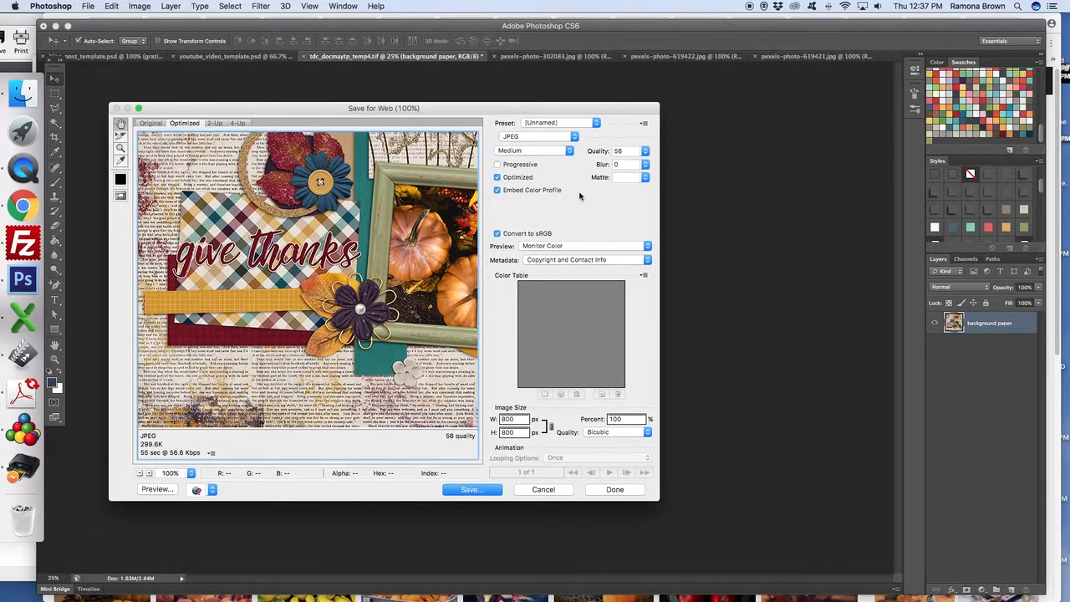
Try the High and Medium JPEG quality presets on the web export.
{"action": "left_click", "coordinate": [568, 151]}
{"action": "left_click", "coordinate": [533, 164]}
{"action": "left_click", "coordinate": [558, 151]}
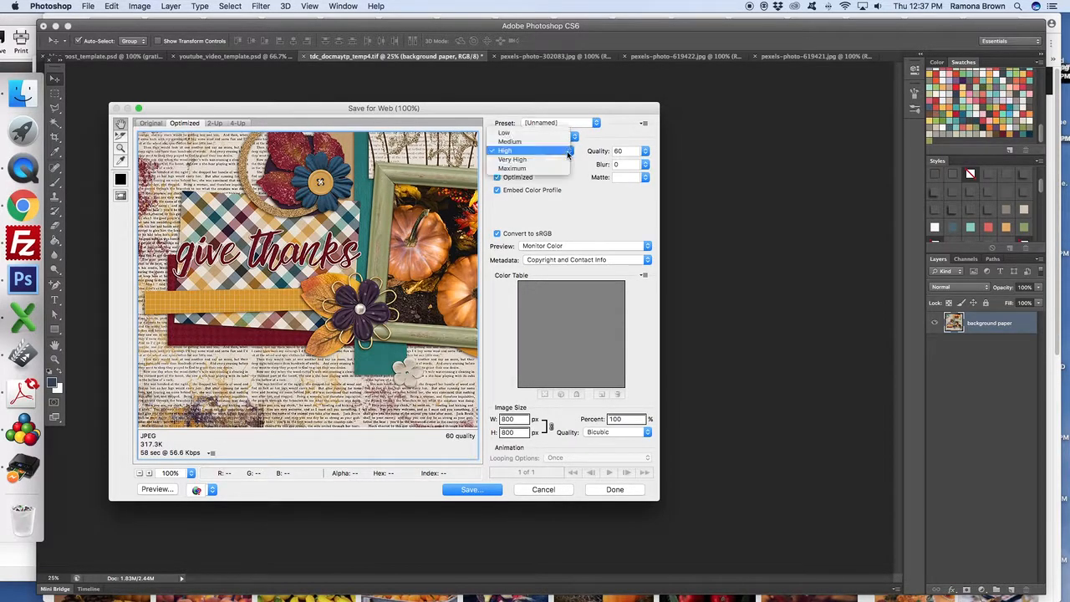
{"action": "left_click", "coordinate": [512, 141]}
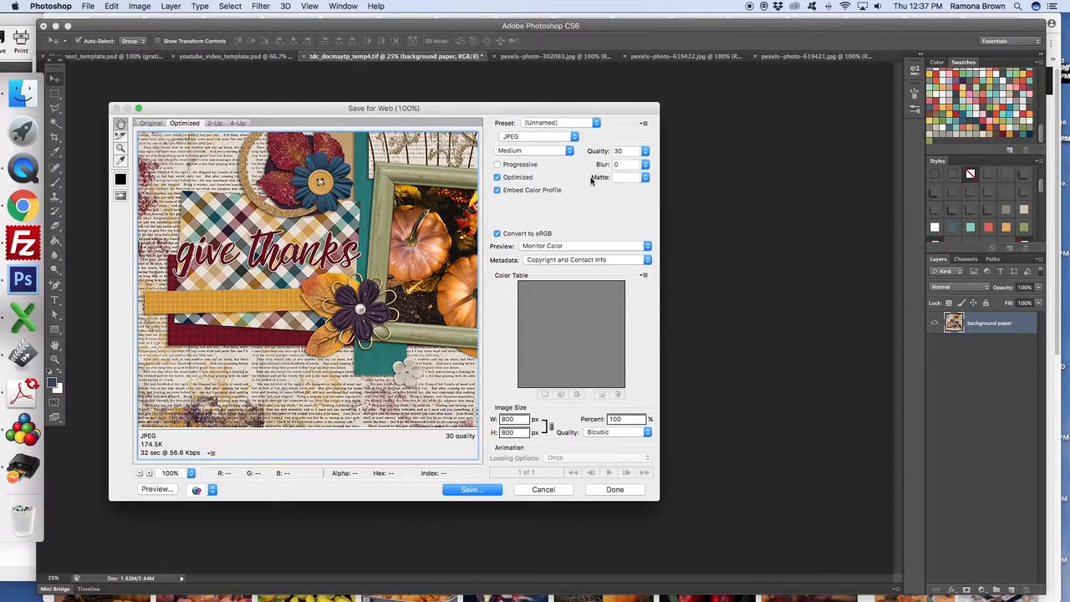
Try JPEG quality 14 for the web export and raise it to 91.
{"action": "left_click", "coordinate": [644, 150]}
{"action": "left_click_drag", "start_coordinate": [602, 166], "coordinate": [595, 167]}
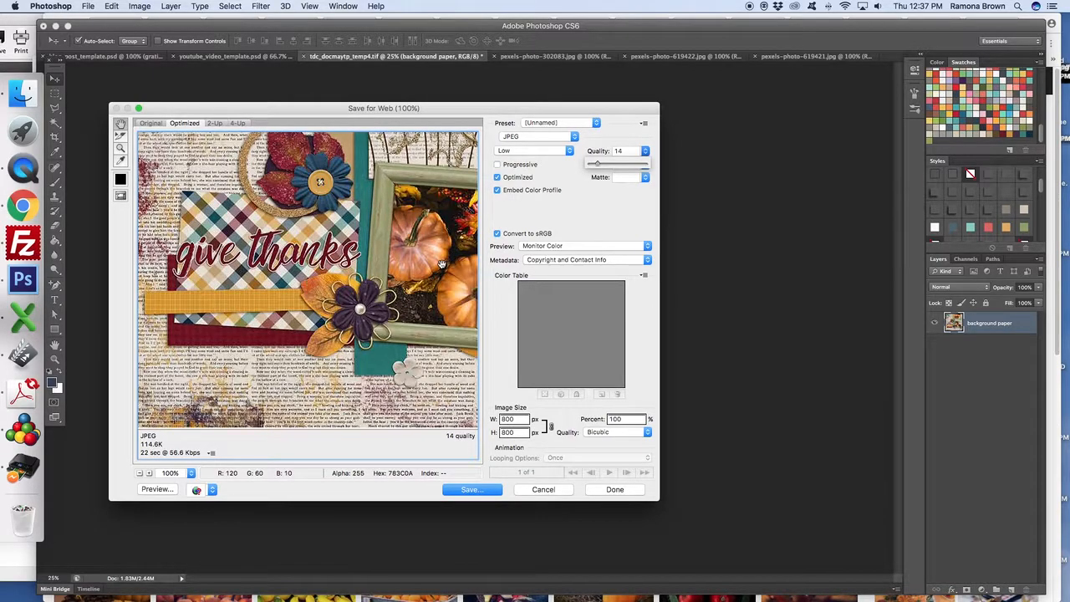
{"action": "left_click", "coordinate": [633, 164]}
{"action": "left_click", "coordinate": [641, 165]}
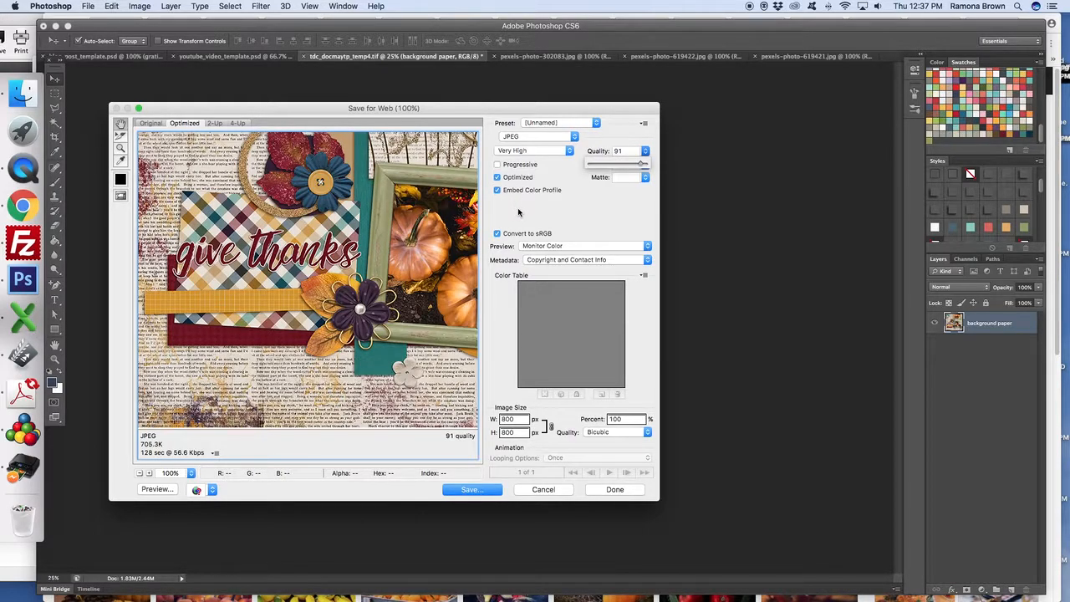
Try to save the optimized JPEG as layout_web.jpg in the Photos (21) folder.
{"action": "left_click", "coordinate": [477, 493]}
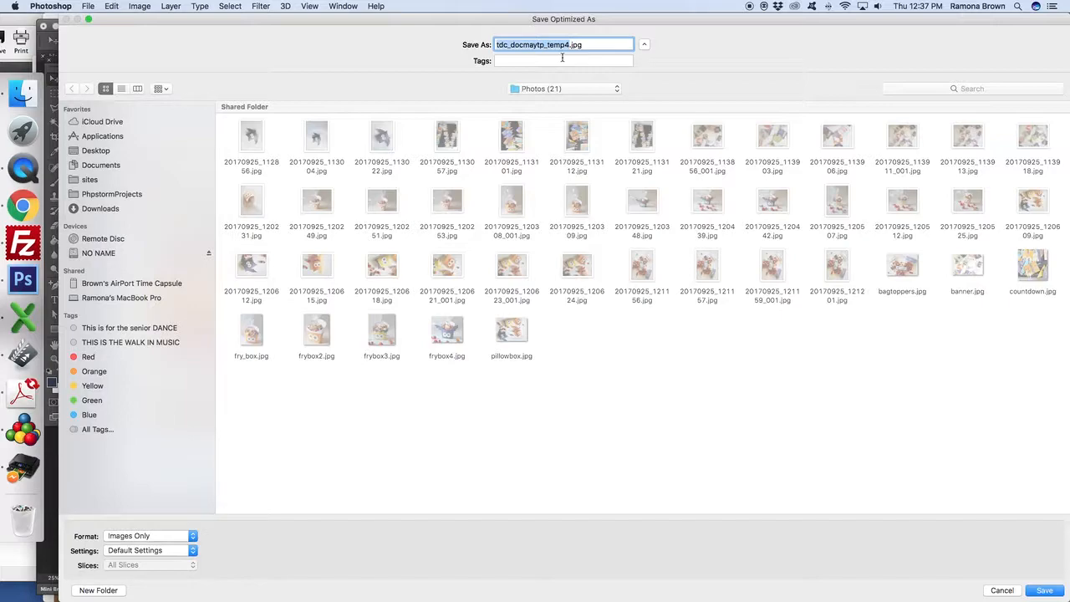
{"action": "type", "text": "layout_web"}
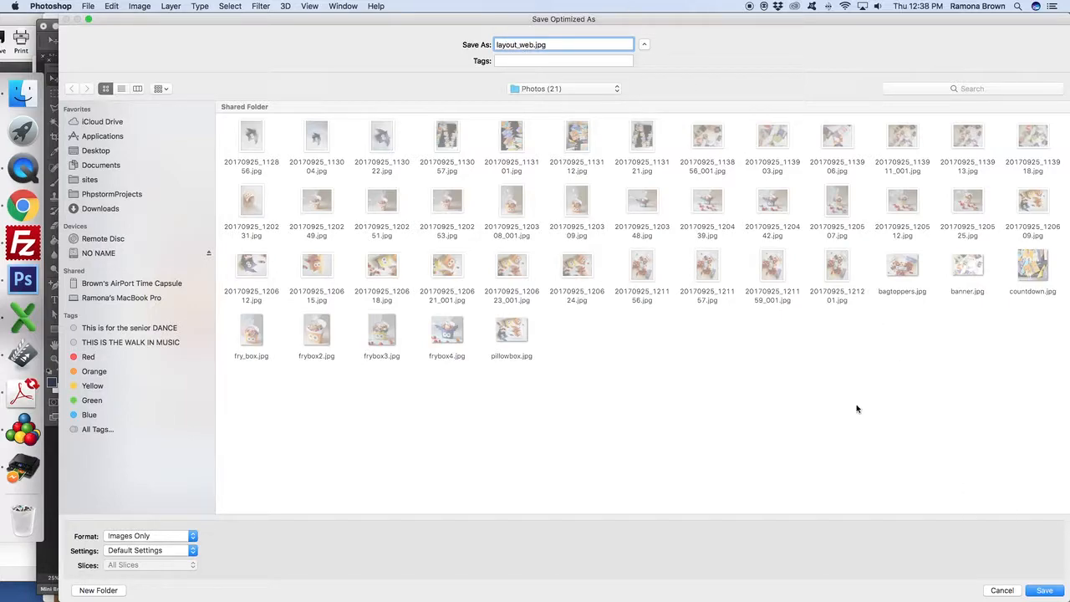
{"action": "left_click", "coordinate": [994, 591]}
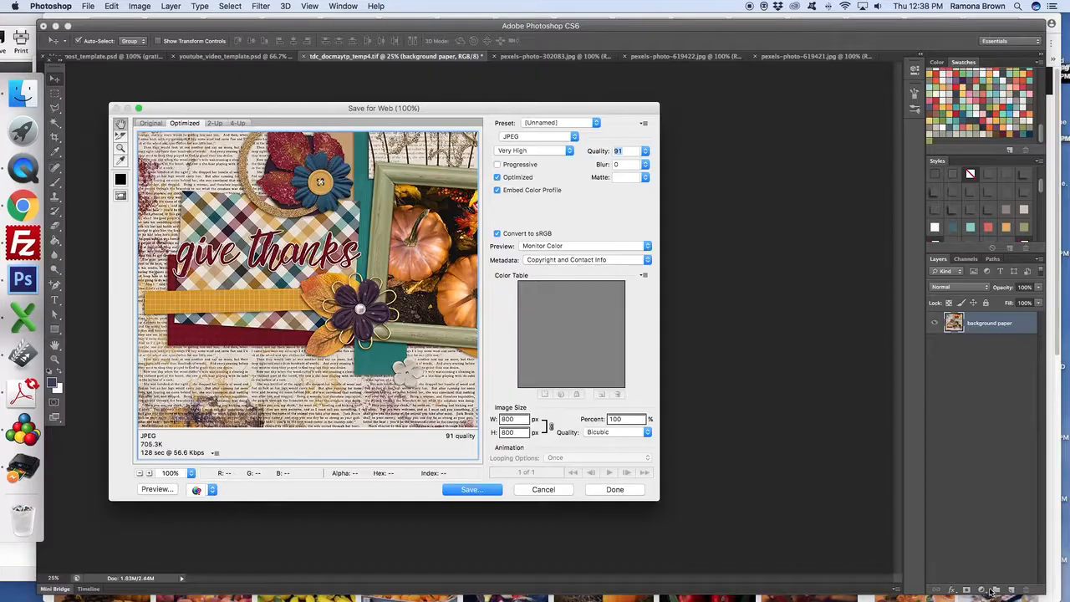
{"action": "left_click", "coordinate": [542, 490]}
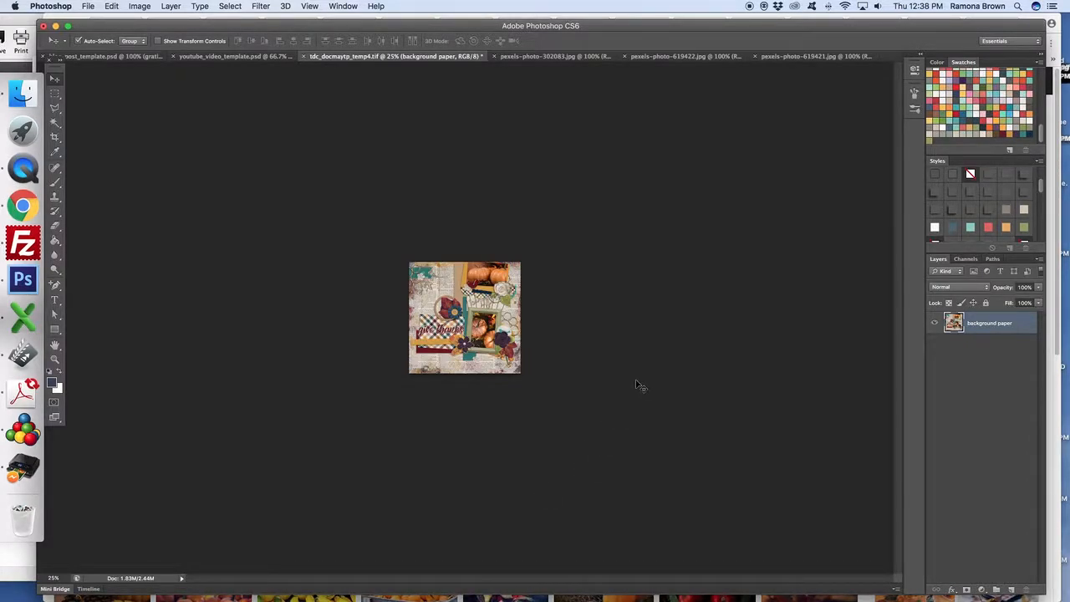